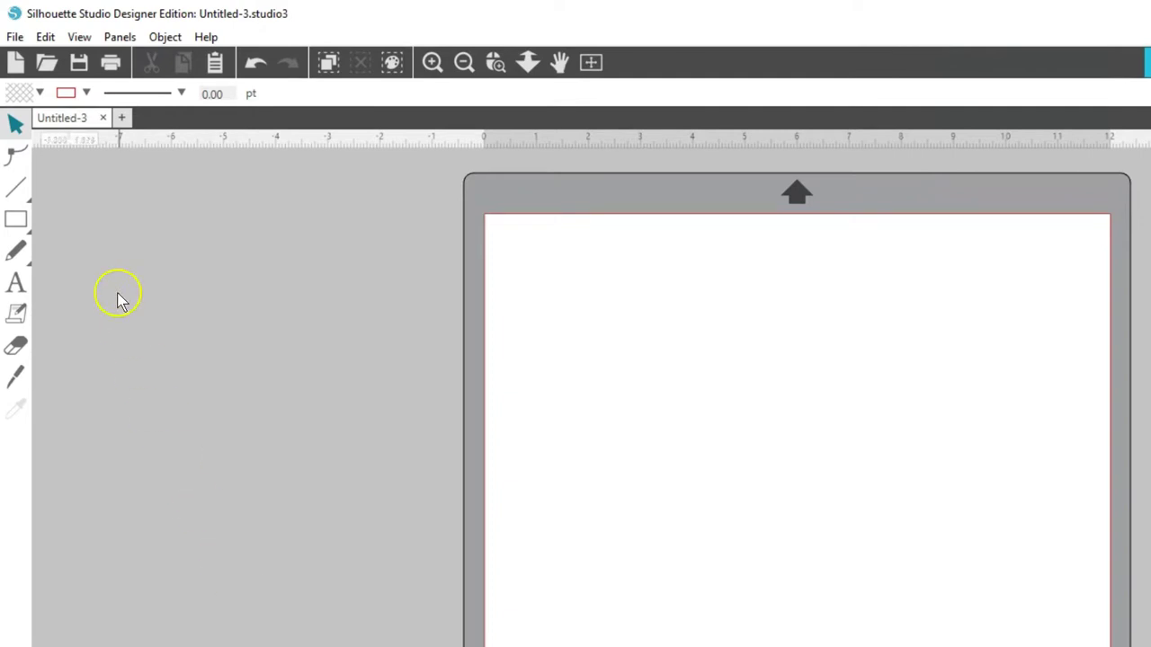
Step: Open ep_fall_leaves.svg in its own tab to show the three leaf outlines
{"action": "left_click", "coordinate": [46, 65]}
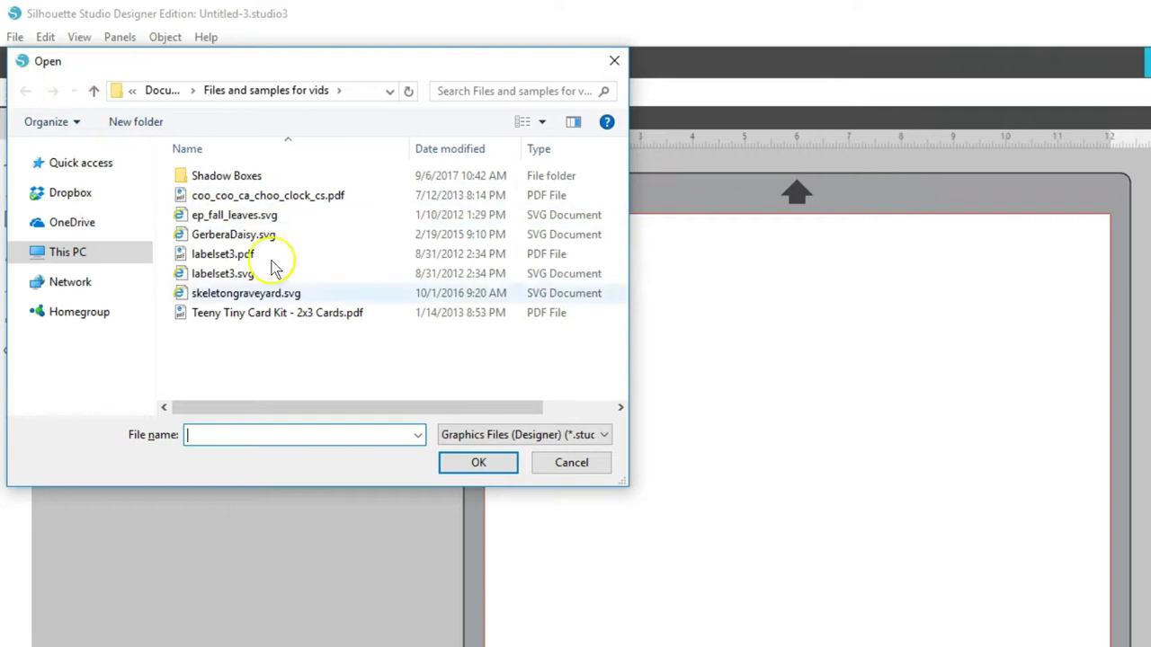
{"action": "left_click", "coordinate": [607, 436]}
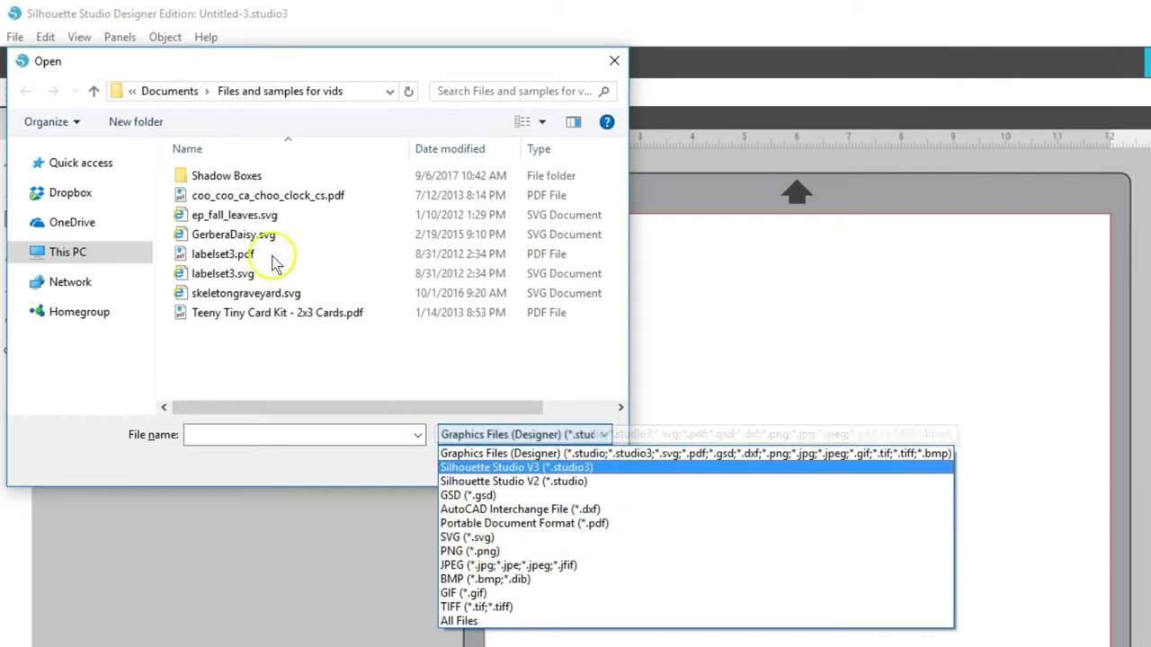
{"action": "left_click", "coordinate": [268, 218]}
{"action": "left_click", "coordinate": [263, 221]}
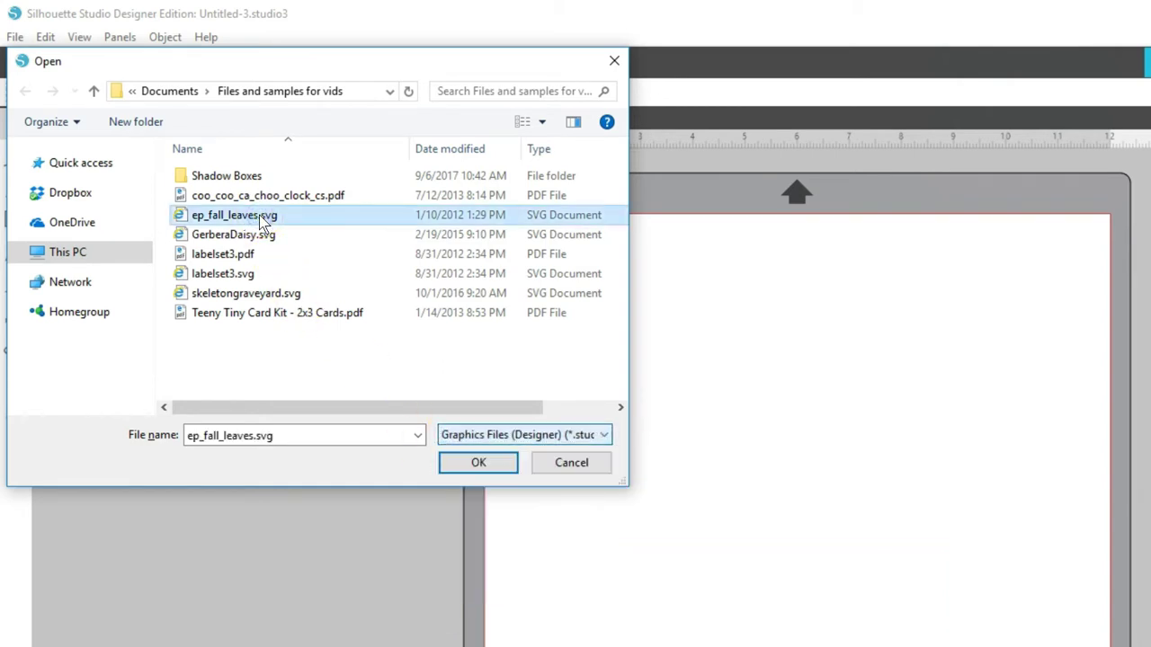
{"action": "left_click", "coordinate": [461, 463]}
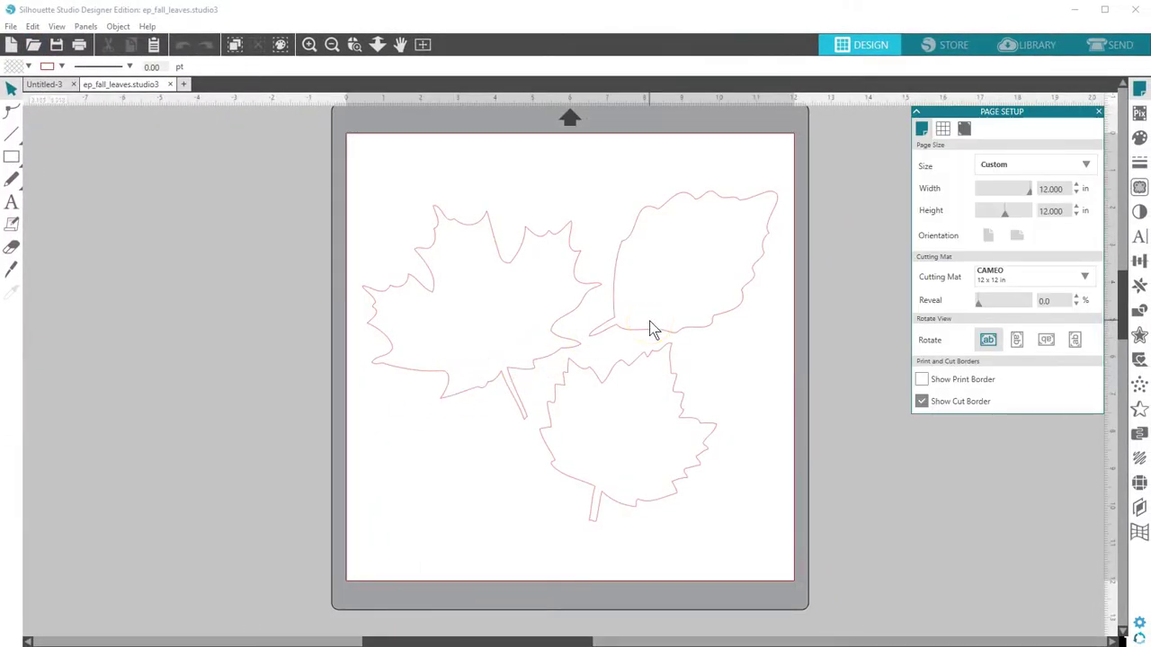
{"action": "left_click", "coordinate": [1107, 47]}
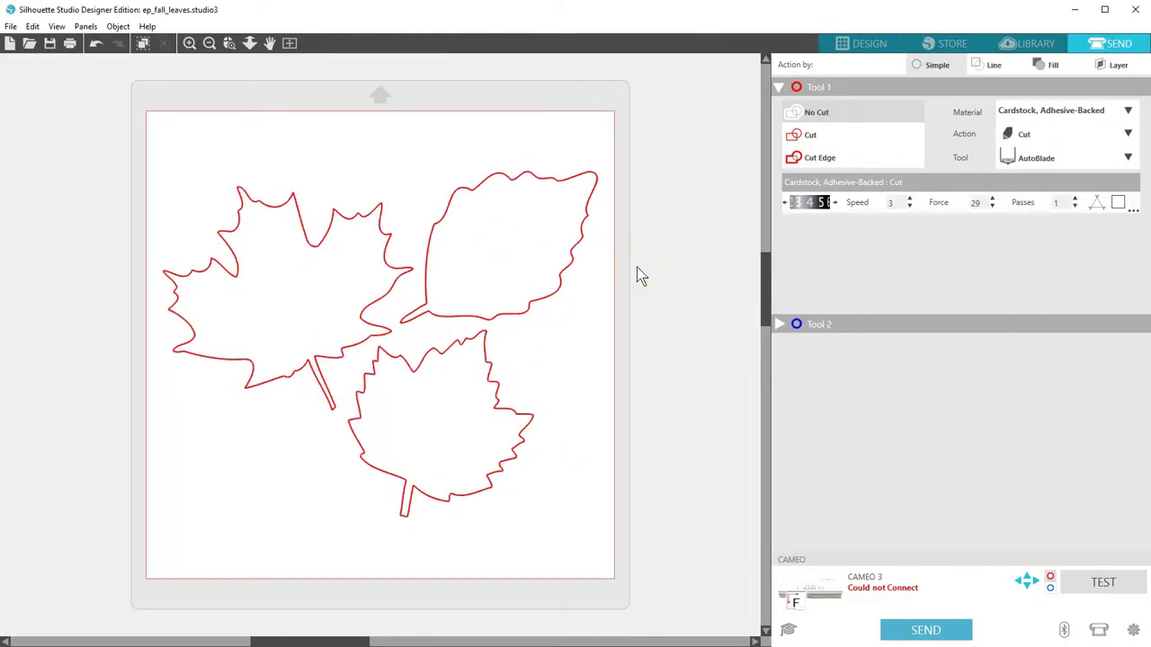
Step: Open the labelset3 file in a new tab
{"action": "left_click", "coordinate": [862, 44]}
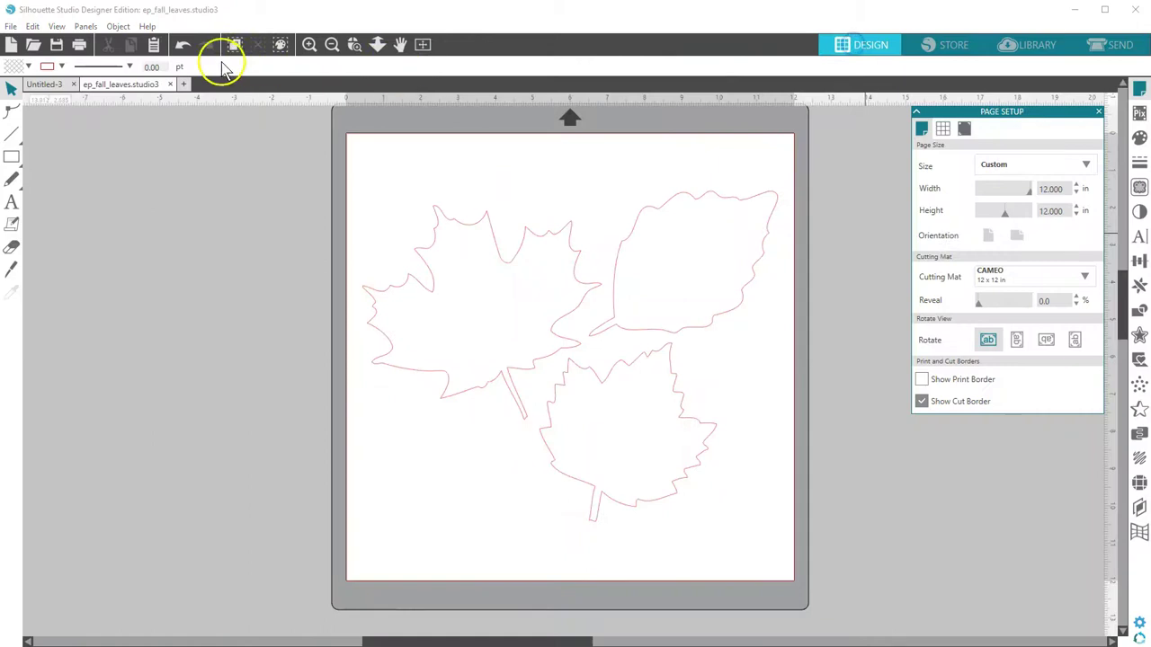
{"action": "left_click", "coordinate": [34, 44]}
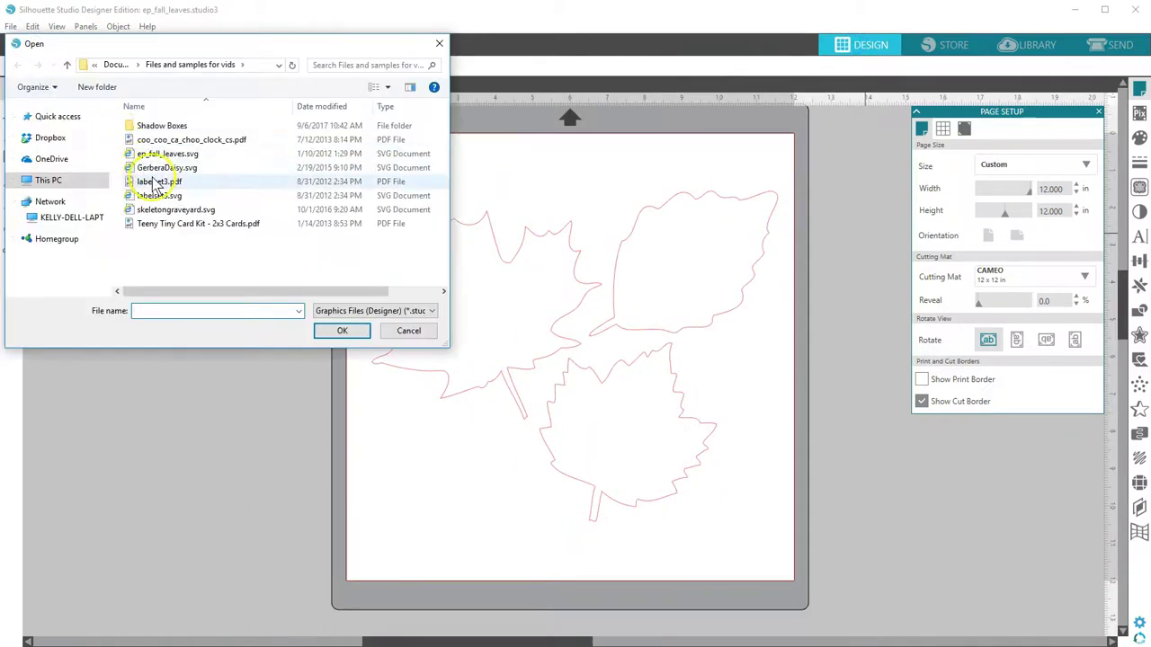
{"action": "left_click", "coordinate": [157, 196]}
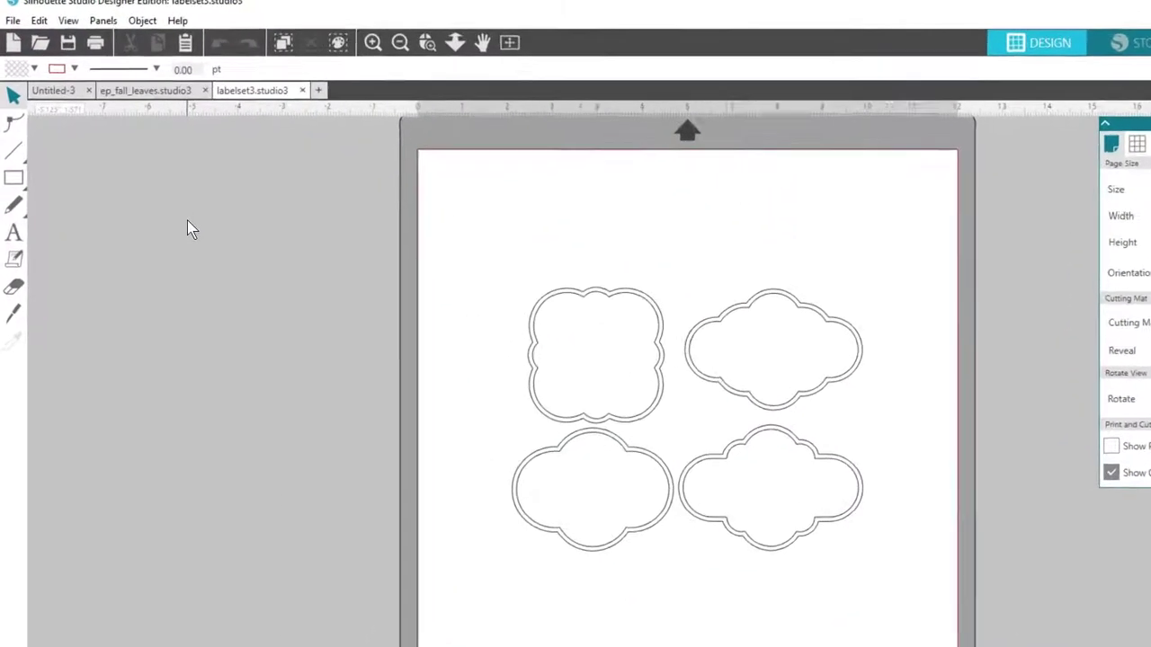
Step: Change the four grouped label shapes' line thickness from 1.00 to 0.00 pt
{"action": "left_click", "coordinate": [535, 318]}
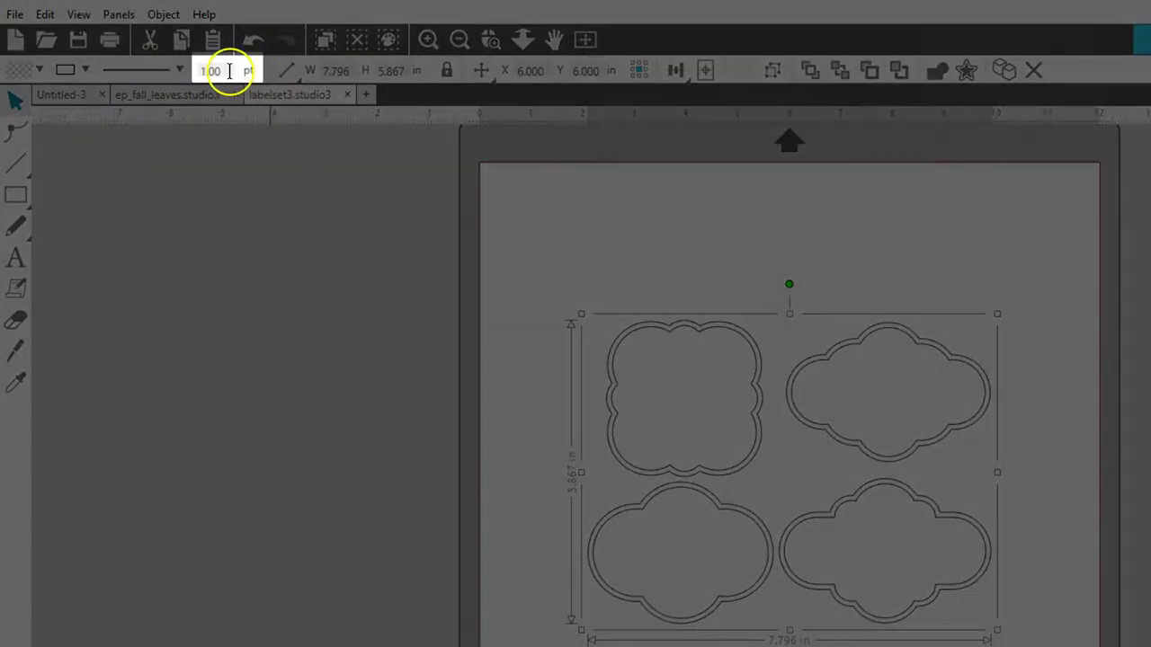
{"action": "left_click", "coordinate": [229, 70]}
{"action": "left_click_drag", "start_coordinate": [229, 70], "coordinate": [194, 71]}
{"action": "type", "text": "0.0"}
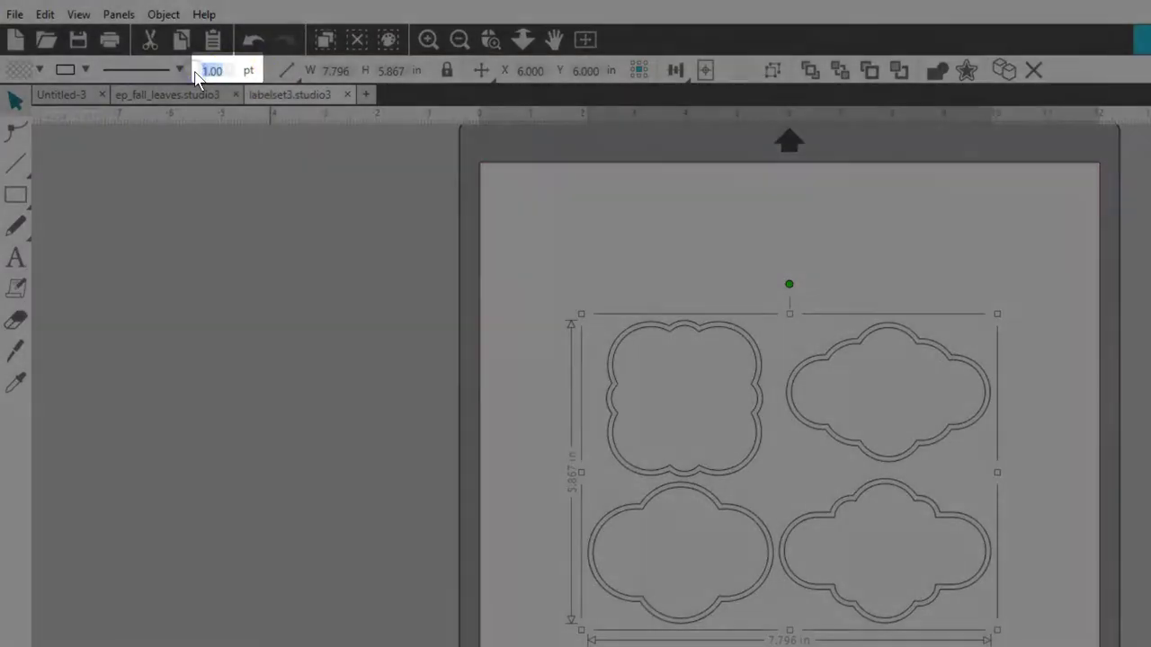
{"action": "type", "text": "0"}
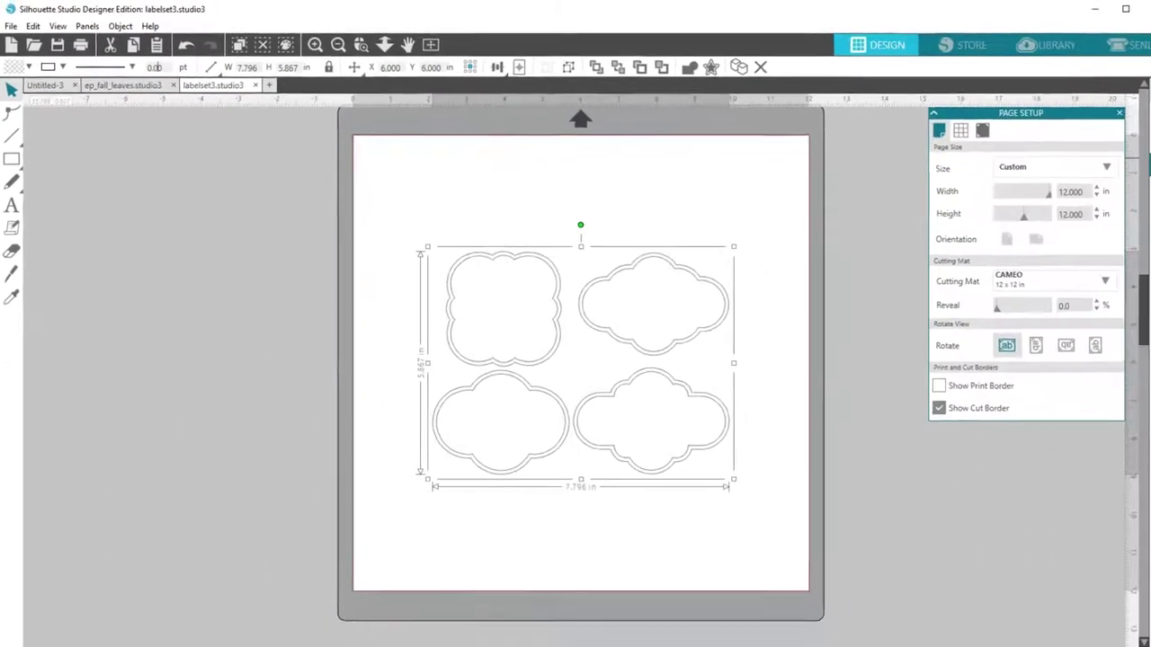
Step: Set labelset3's four labels to Cut Edge in the Send panel, then return to Design
{"action": "left_click", "coordinate": [1139, 165]}
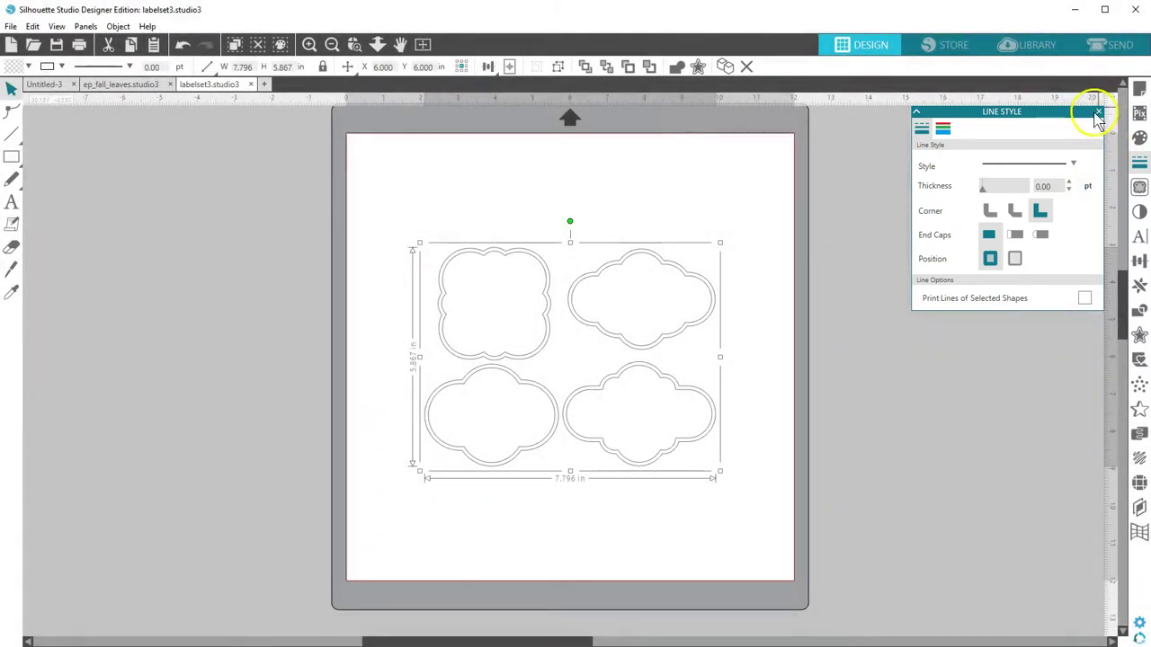
{"action": "left_click", "coordinate": [1097, 114]}
{"action": "left_click", "coordinate": [1115, 45]}
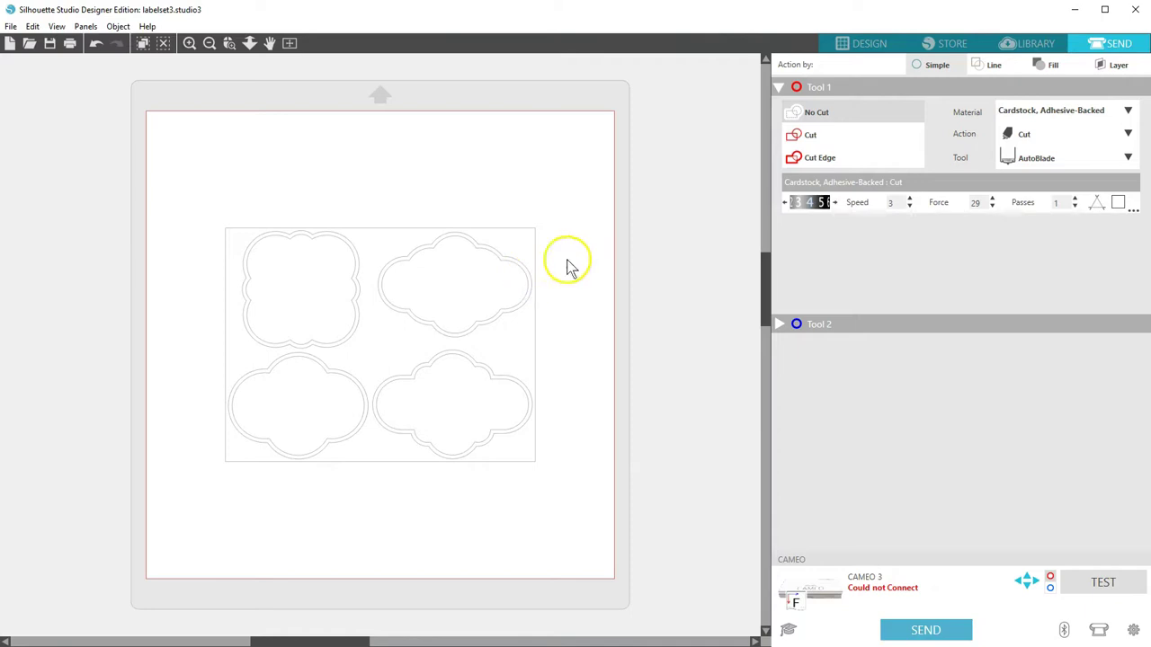
{"action": "left_click", "coordinate": [812, 136]}
{"action": "left_click", "coordinate": [818, 159]}
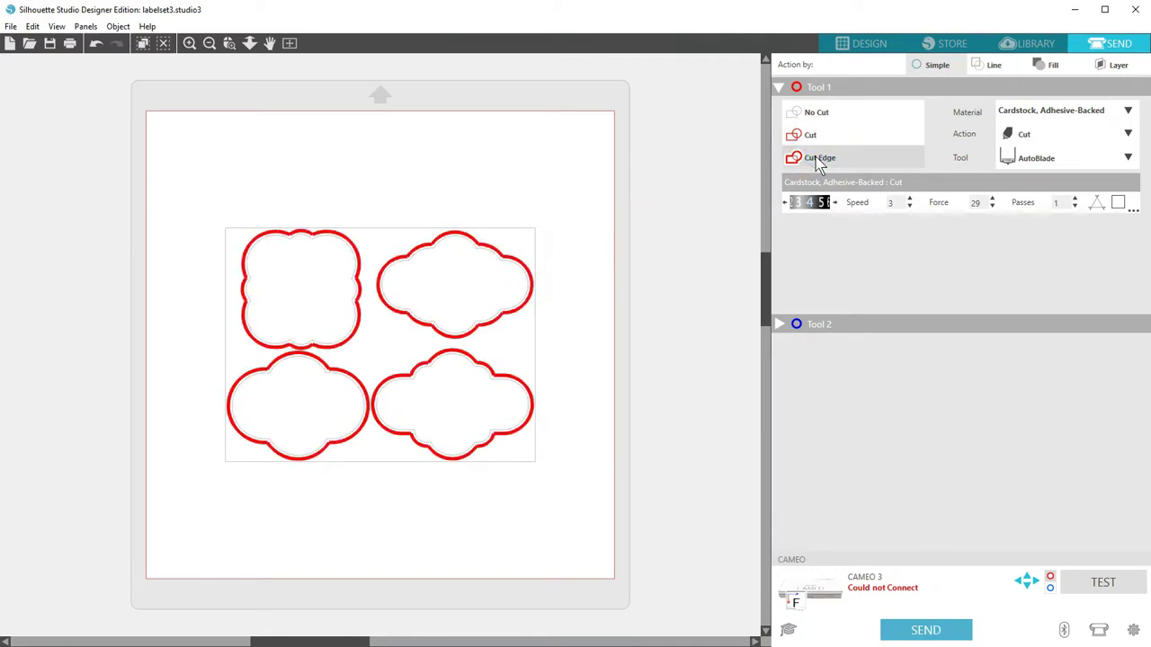
{"action": "left_click", "coordinate": [858, 47]}
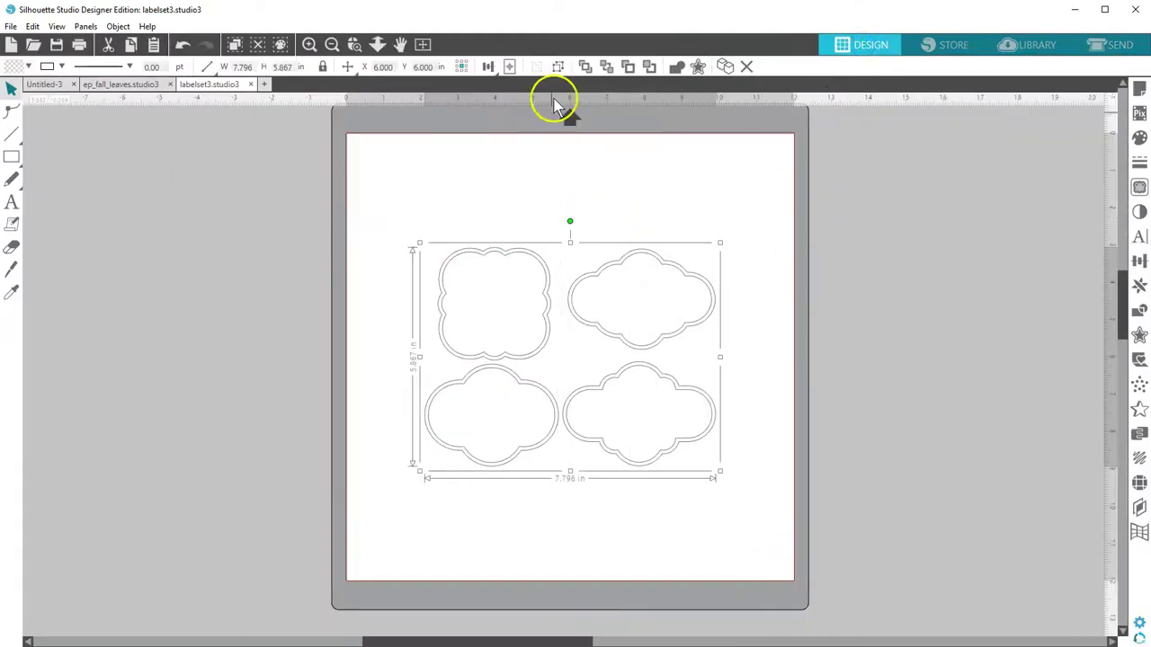
Step: Ungroup the labels and fill the top-left label yellow
{"action": "left_click", "coordinate": [557, 67]}
{"action": "left_click", "coordinate": [461, 260]}
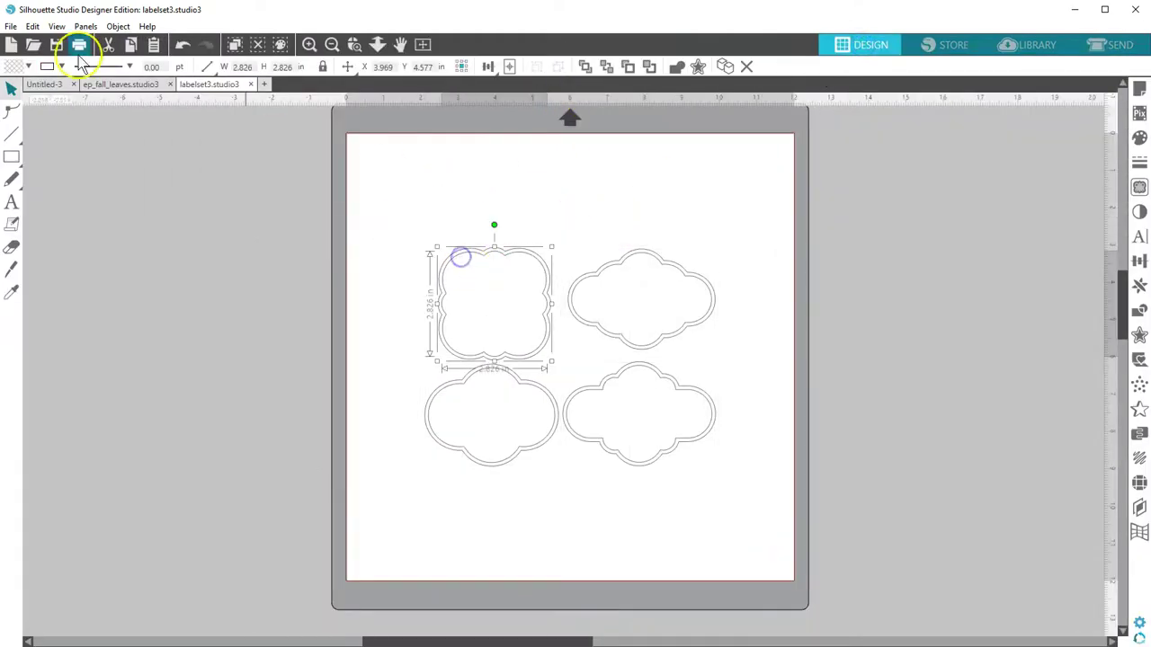
{"action": "left_click", "coordinate": [27, 66]}
{"action": "left_click", "coordinate": [67, 161]}
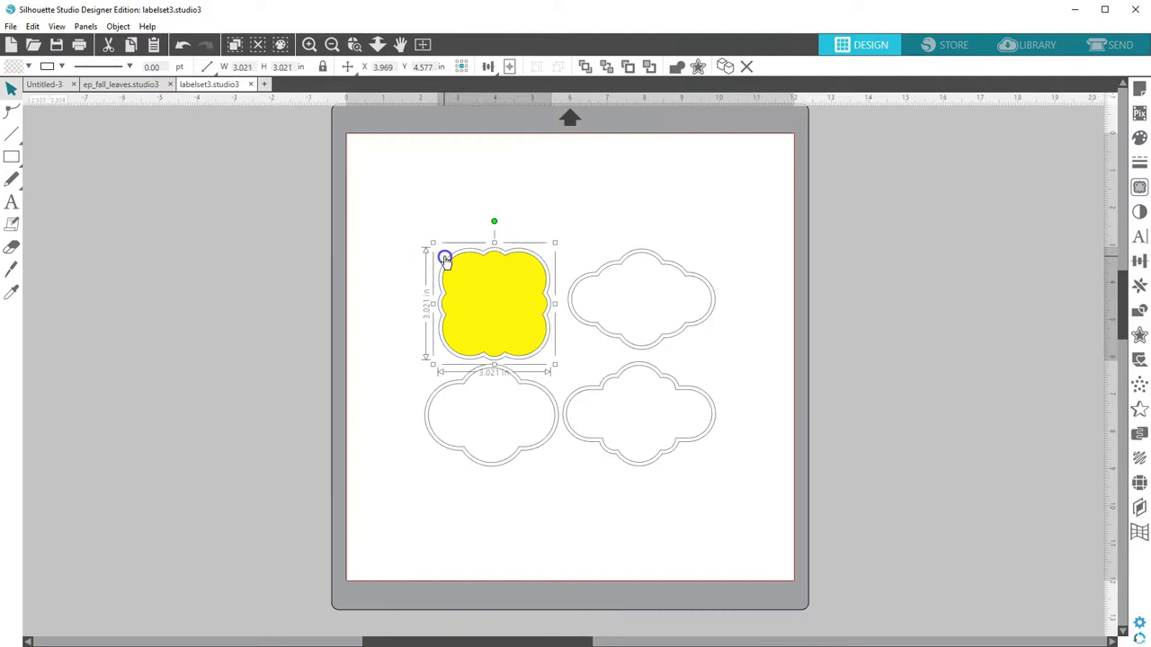
Step: Give the yellow label a lime green outline and enlarge it to 4.253 in wide
{"action": "left_click", "coordinate": [29, 66]}
{"action": "left_click", "coordinate": [159, 97]}
{"action": "left_click", "coordinate": [502, 323]}
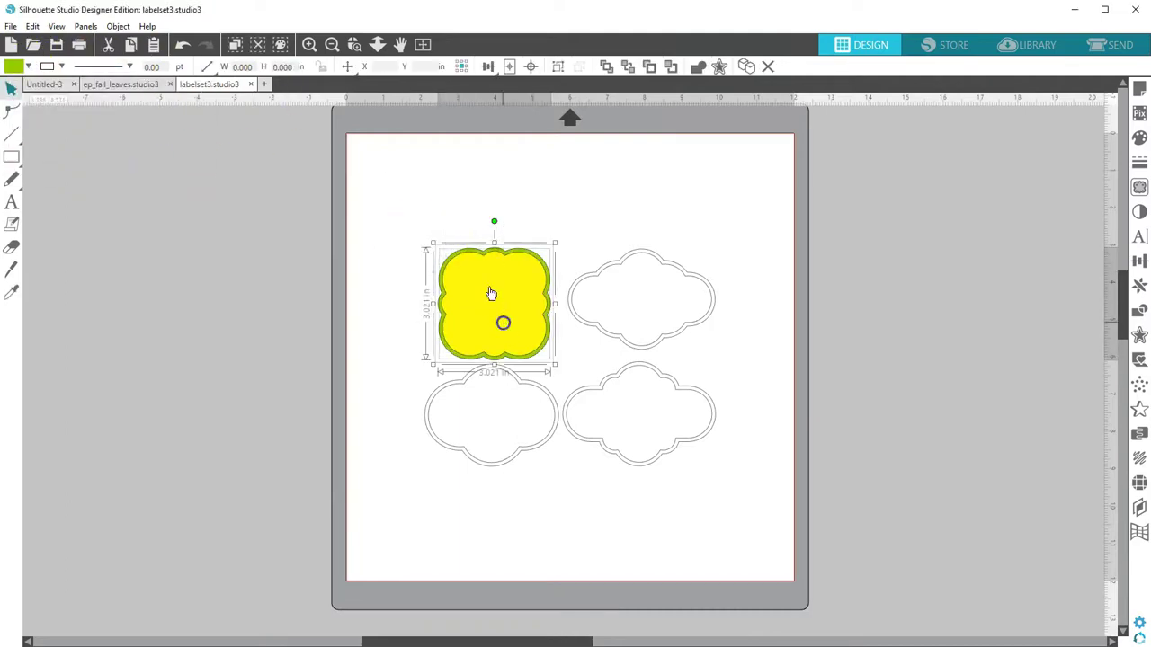
{"action": "left_click_drag", "start_coordinate": [432, 243], "coordinate": [398, 187]}
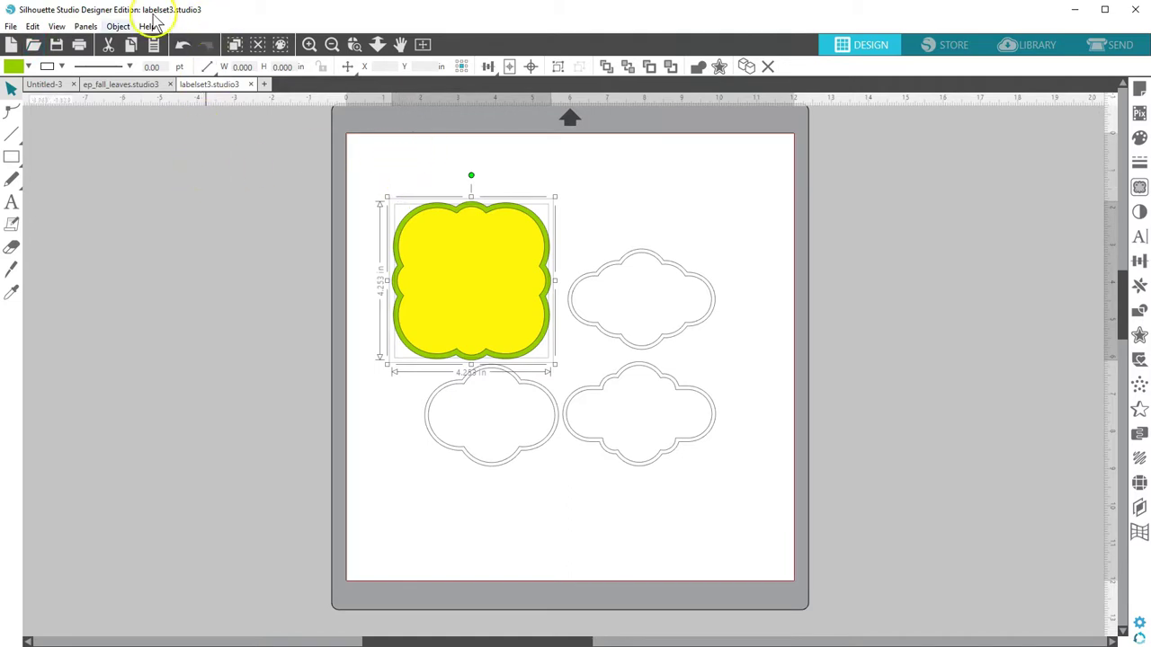
{"action": "left_click", "coordinate": [33, 45]}
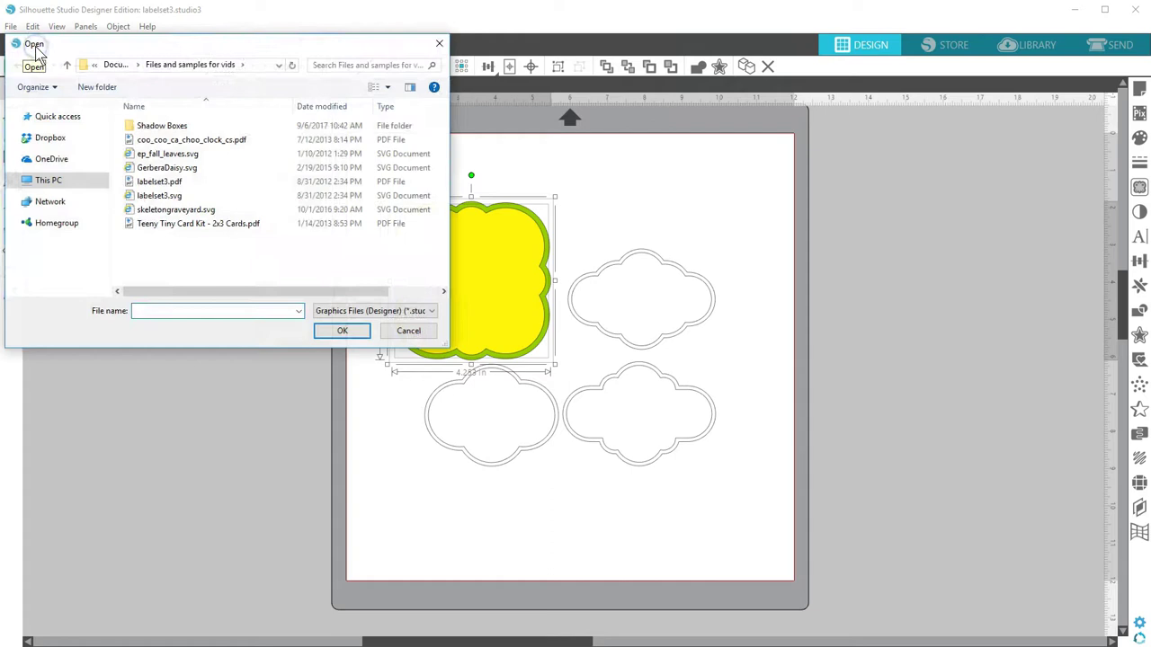
Step: Import coo_coo_ca_choo_clock_cs.pdf as grouped vector artwork into a new tab
{"action": "double_click", "coordinate": [204, 145]}
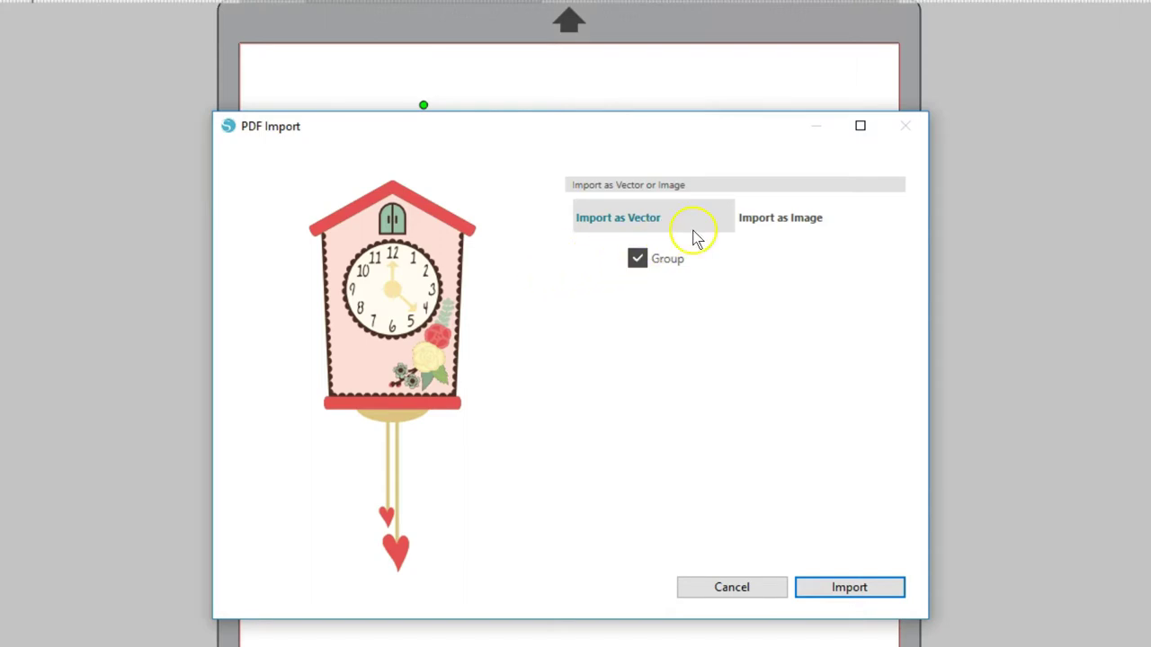
{"action": "left_click", "coordinate": [815, 590]}
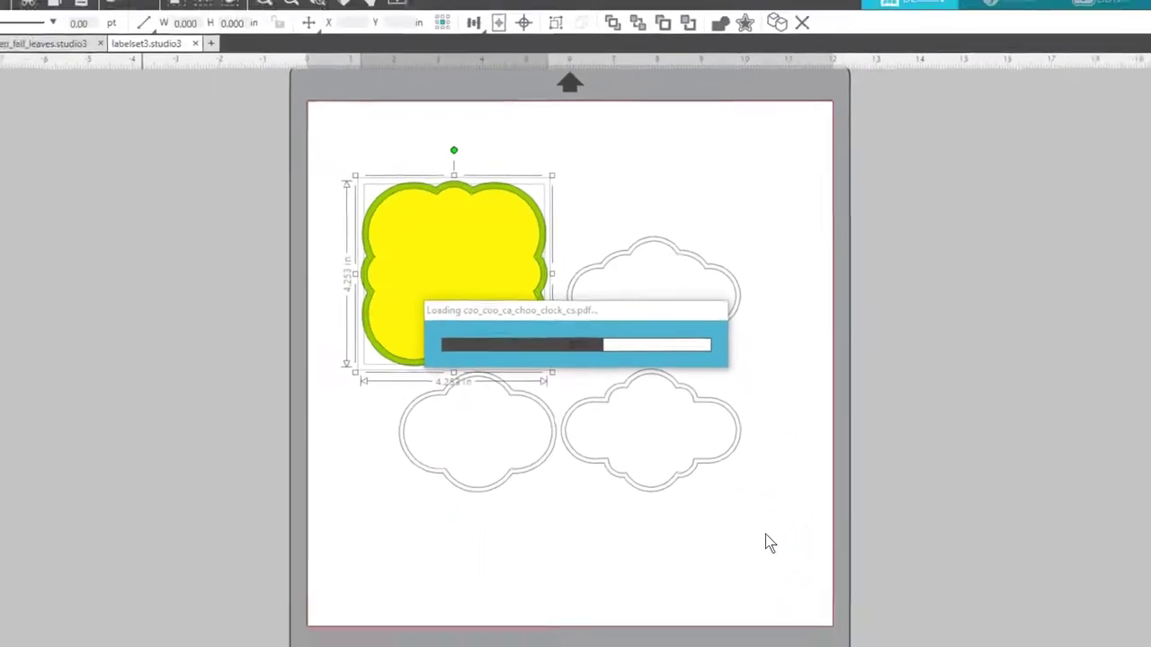
Step: Enlarge the cuckoo clock to fill most of the mat and shift it right
{"action": "left_click", "coordinate": [386, 486]}
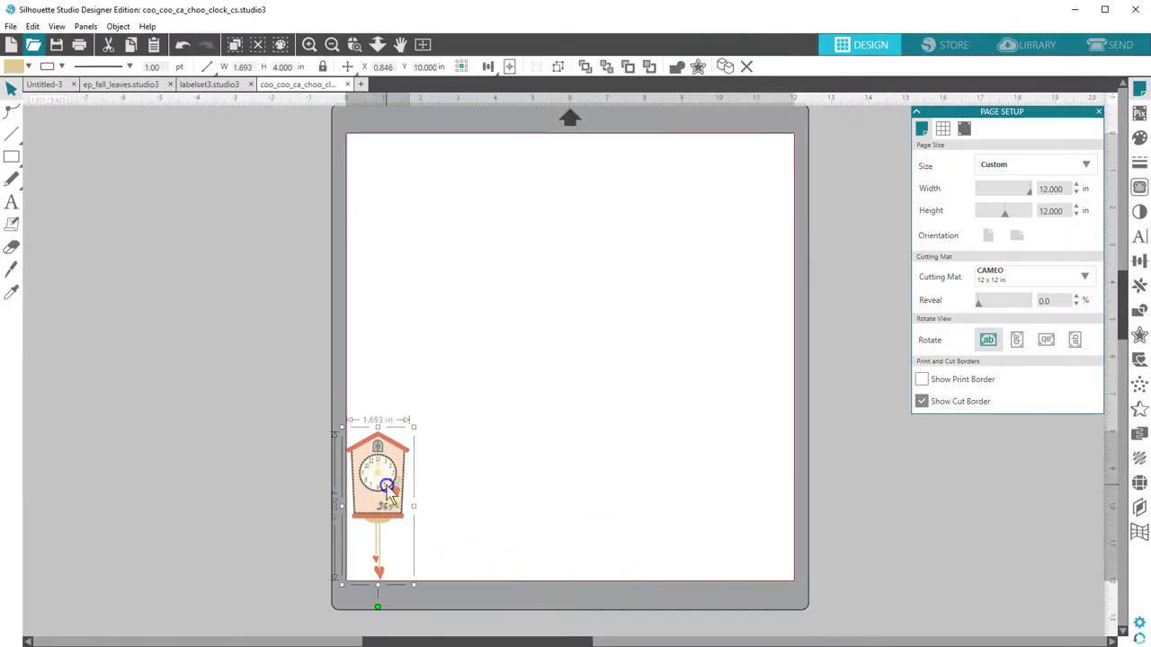
{"action": "left_click_drag", "start_coordinate": [416, 425], "coordinate": [616, 183]}
{"action": "left_click", "coordinate": [1102, 46]}
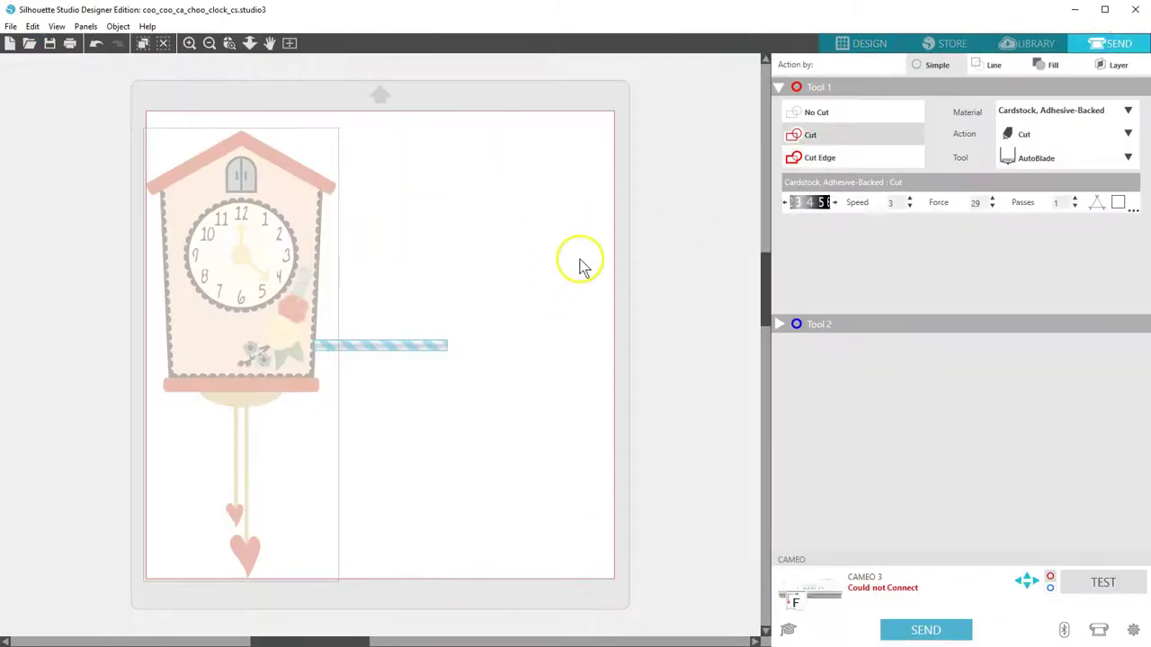
{"action": "left_click_drag", "start_coordinate": [312, 248], "coordinate": [386, 243]}
Step: Ungroup the clock, pull off its roof and base, then undo to reassemble it
{"action": "right_click", "coordinate": [385, 248]}
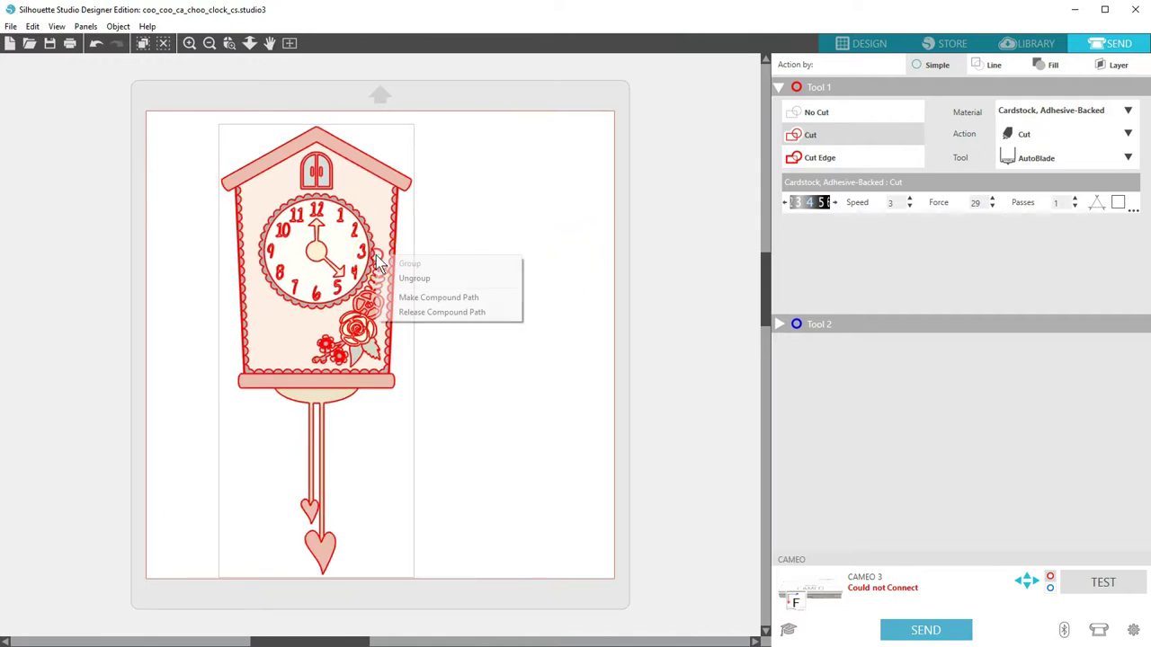
{"action": "left_click", "coordinate": [412, 276]}
{"action": "left_click_drag", "start_coordinate": [399, 175], "coordinate": [591, 177]}
{"action": "left_click", "coordinate": [365, 383]}
{"action": "left_click_drag", "start_coordinate": [365, 383], "coordinate": [538, 390]}
{"action": "key", "text": "ctrl+z"}
{"action": "key", "text": "ctrl+z"}
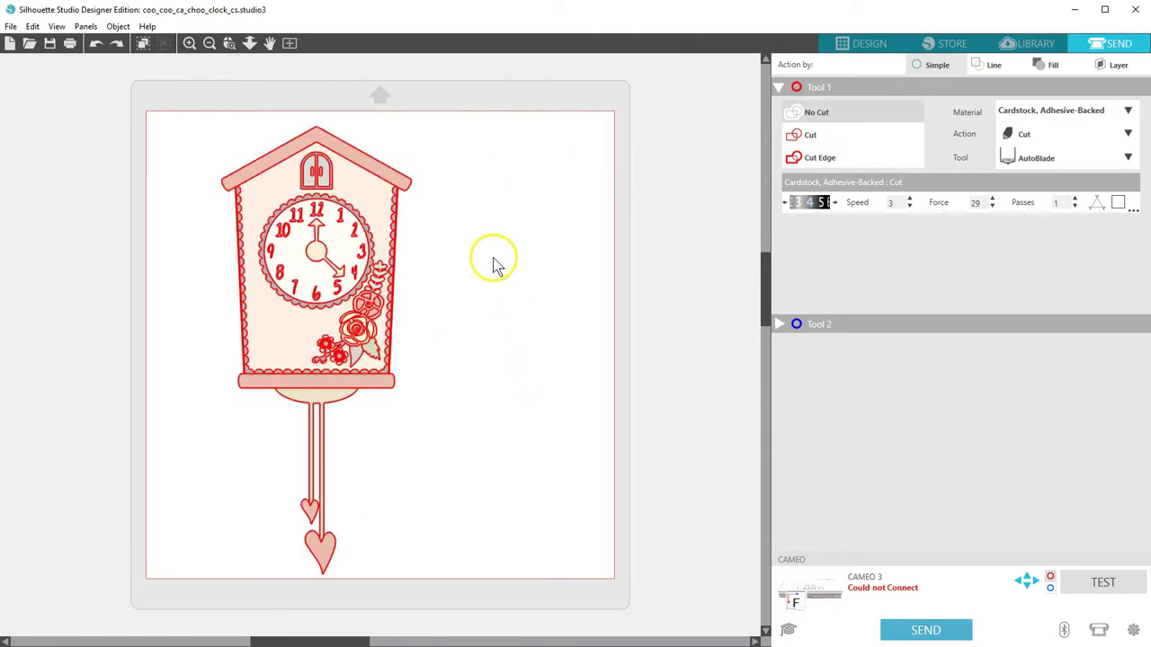
Step: Set the whole cuckoo clock to Cut Edge and check its cut line
{"action": "left_click_drag", "start_coordinate": [196, 124], "coordinate": [499, 602]}
{"action": "left_click", "coordinate": [822, 159]}
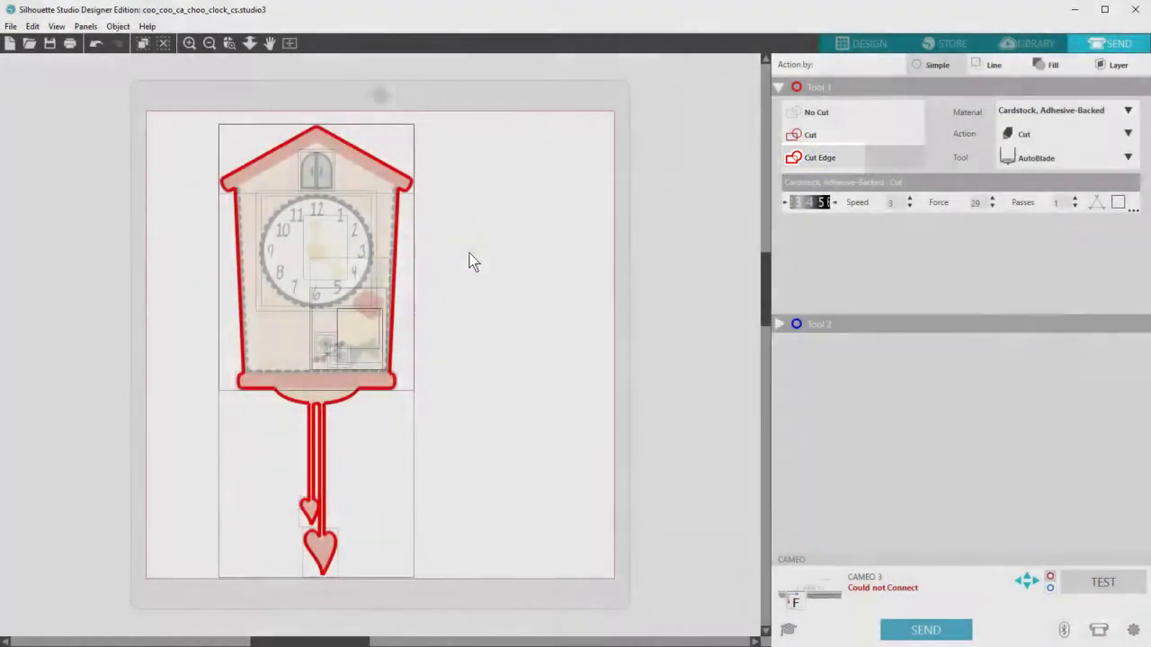
{"action": "left_click", "coordinate": [469, 260]}
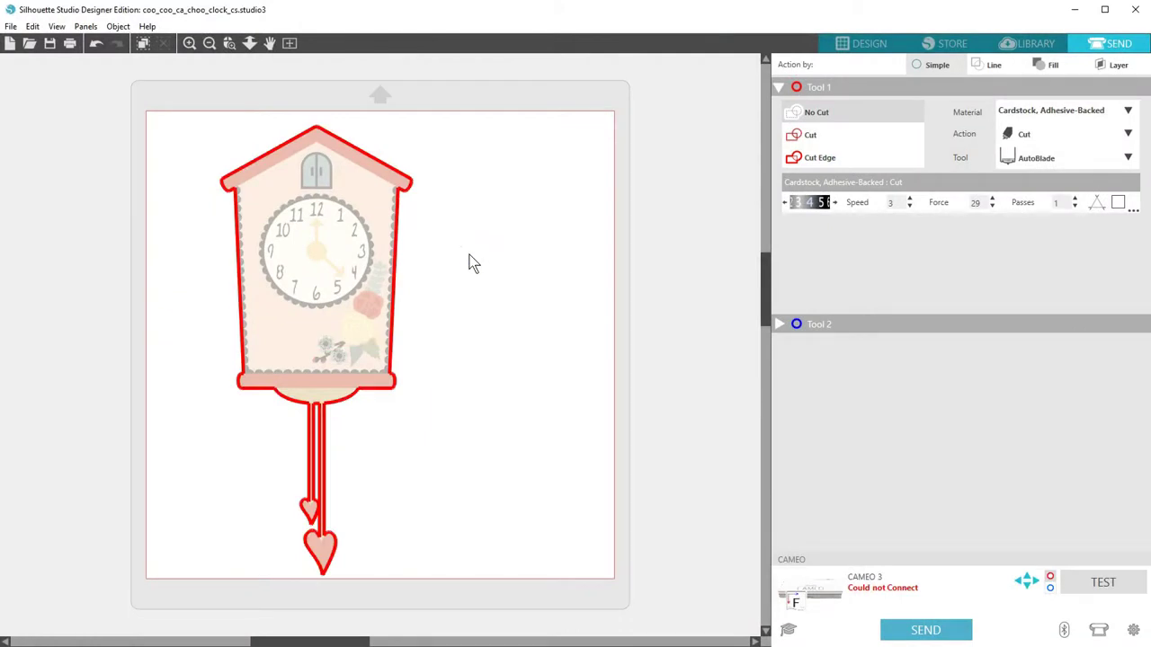
{"action": "left_click", "coordinate": [841, 44]}
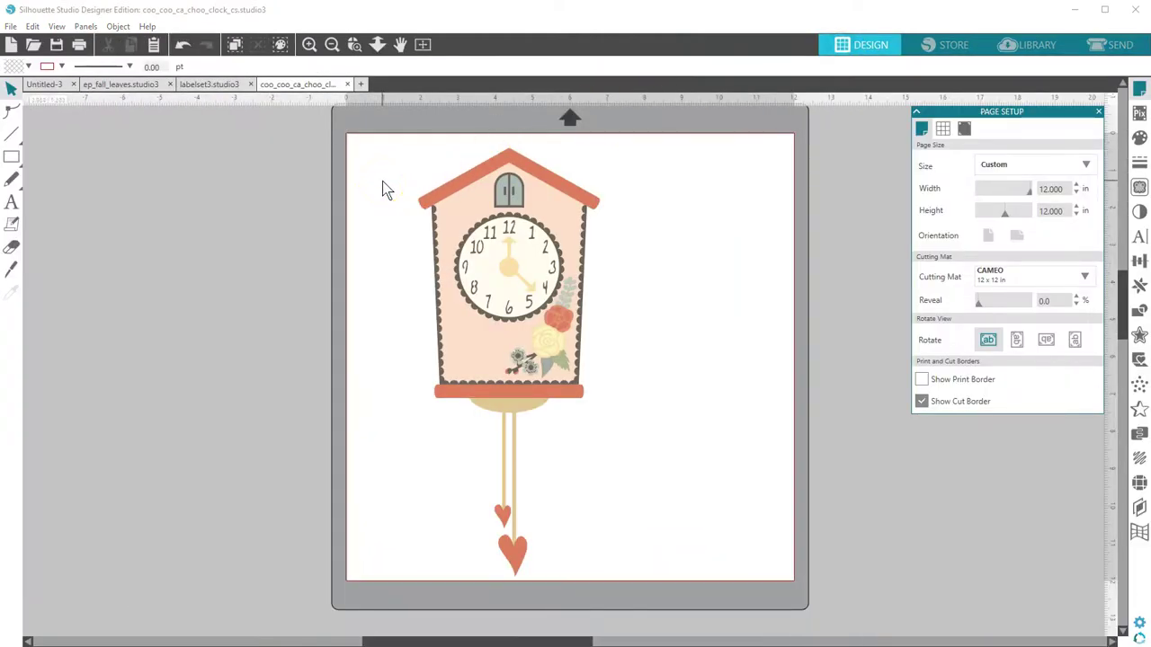
Step: Import the Teeny Tiny Card Kit - 2x3 Cards PDF as vector artwork into a new tab
{"action": "left_click", "coordinate": [33, 44]}
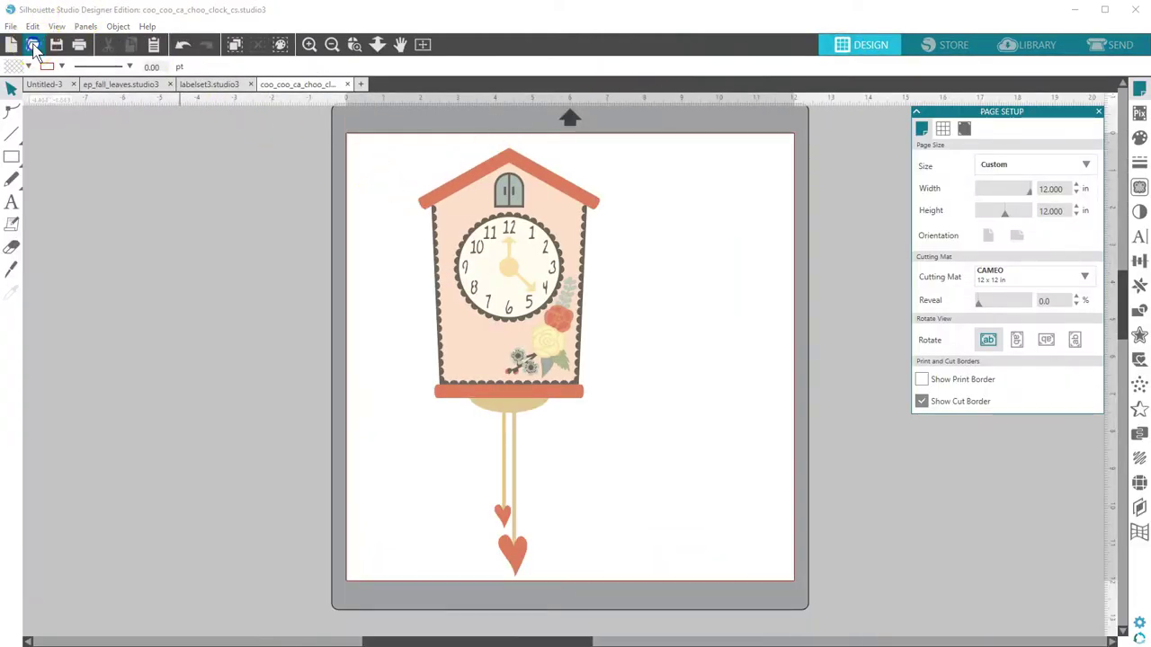
{"action": "double_click", "coordinate": [160, 224]}
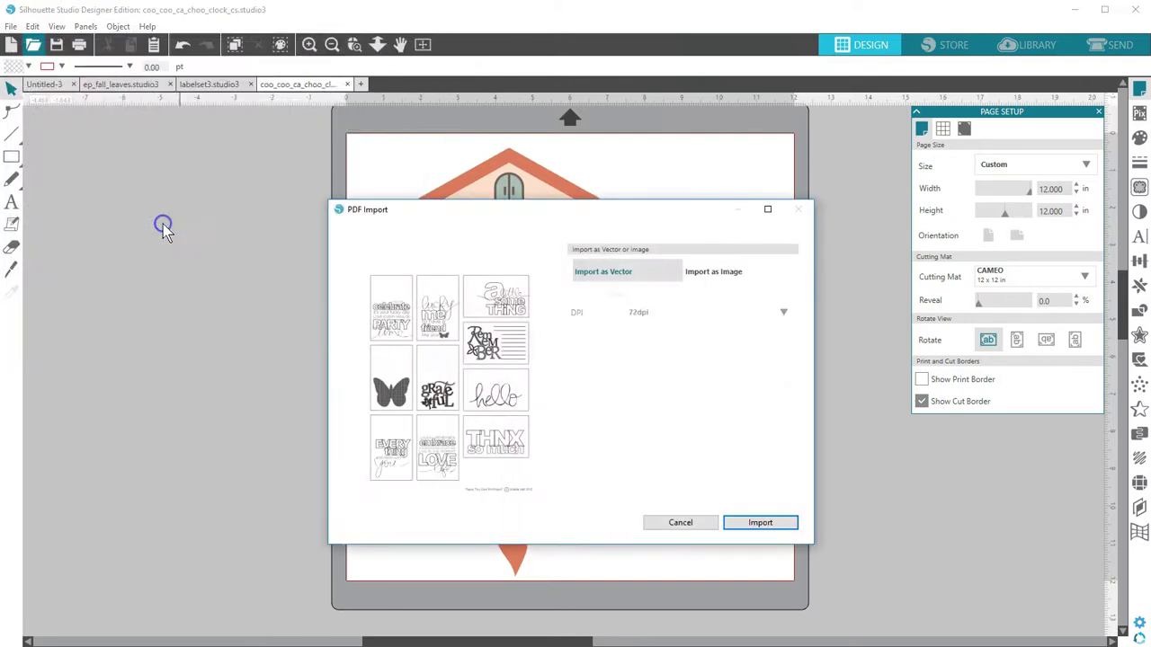
{"action": "left_click", "coordinate": [740, 526]}
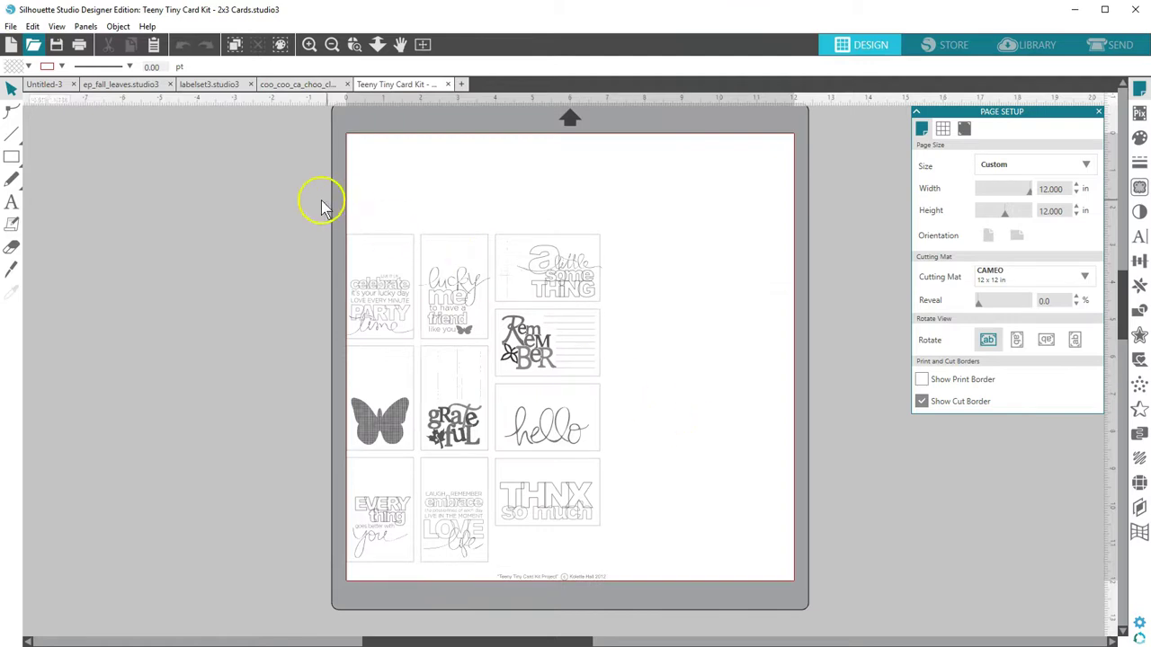
Step: Centre the card designs on the mat and set them all to Cut Edge
{"action": "left_click_drag", "start_coordinate": [316, 200], "coordinate": [681, 603]}
{"action": "left_click_drag", "start_coordinate": [624, 462], "coordinate": [643, 438]}
{"action": "left_click", "coordinate": [1113, 45]}
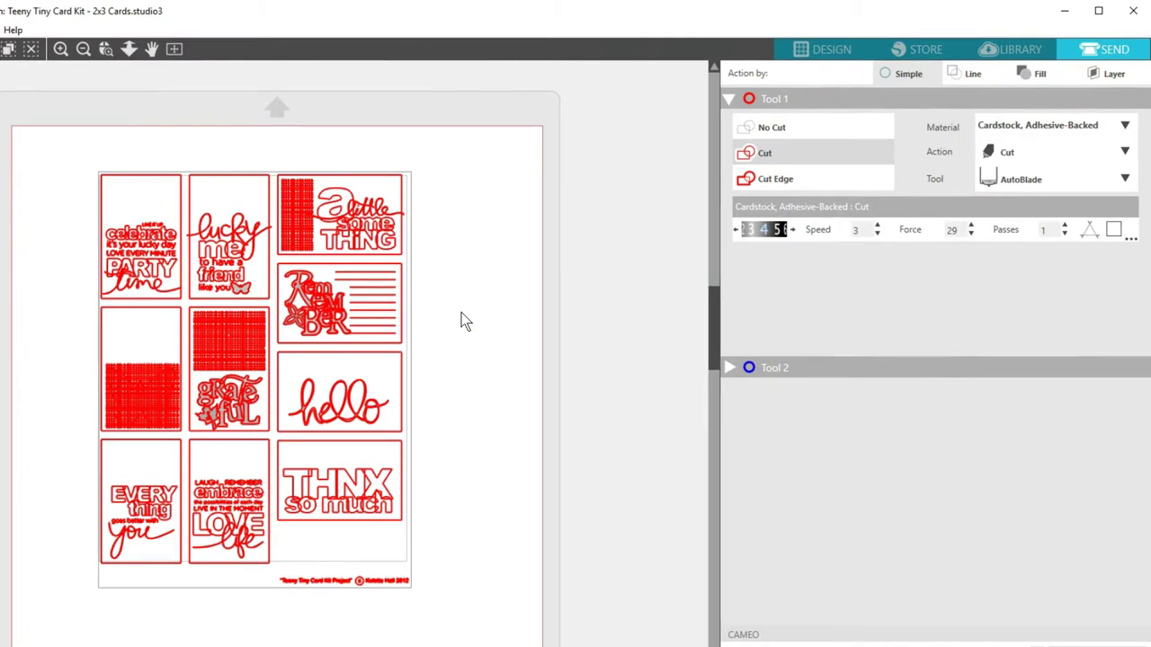
{"action": "left_click", "coordinate": [782, 128]}
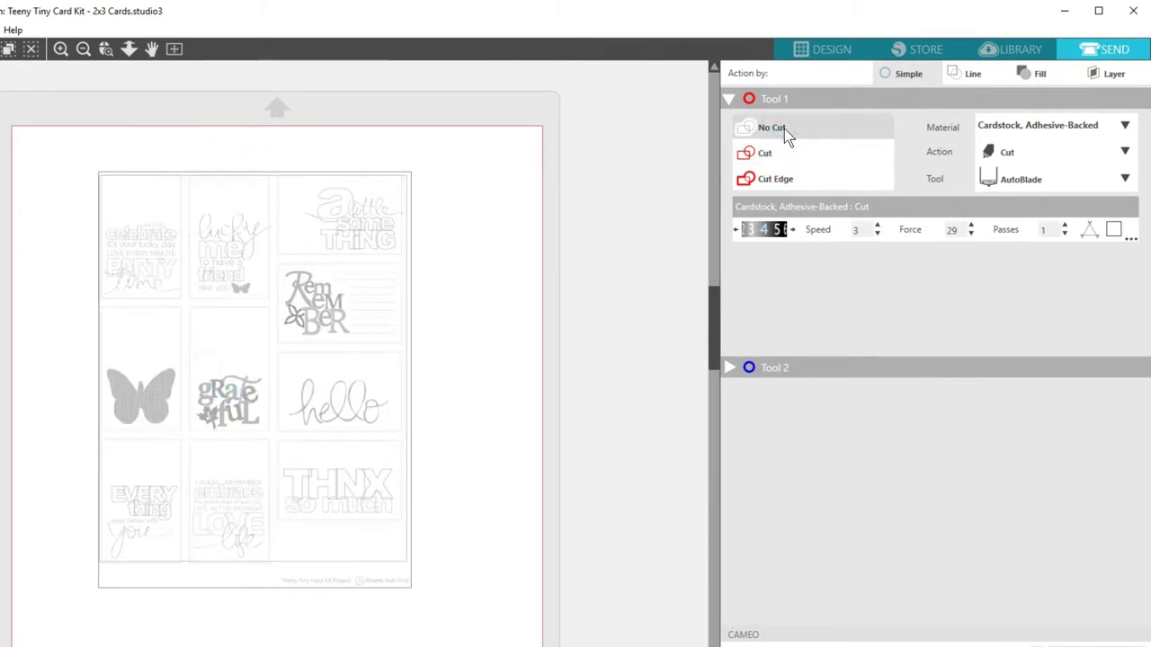
{"action": "left_click", "coordinate": [507, 186]}
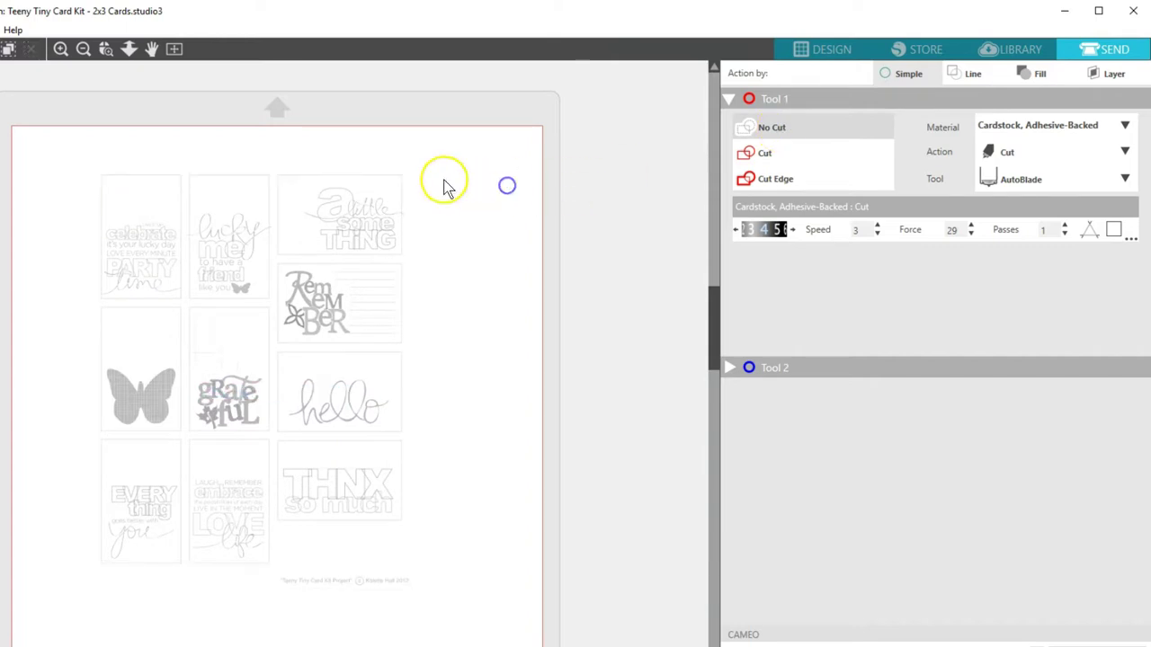
{"action": "left_click", "coordinate": [401, 179]}
{"action": "left_click", "coordinate": [769, 178]}
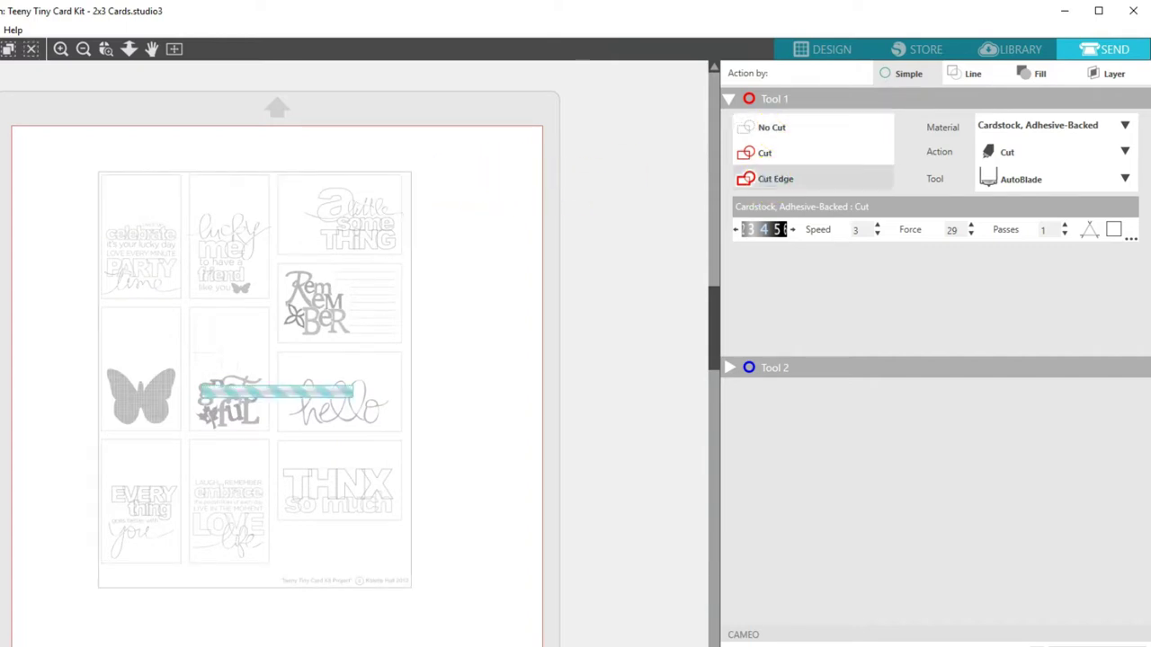
Step: Ungroup the cards and set the bottom credit line to No Cut
{"action": "right_click", "coordinate": [398, 269]}
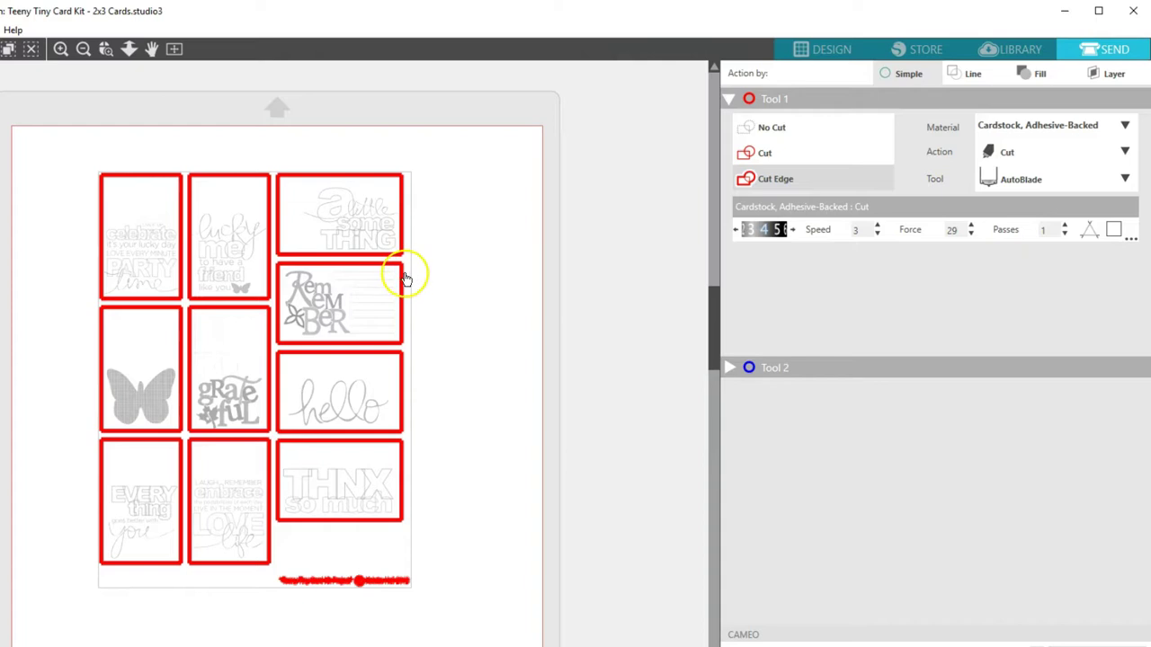
{"action": "left_click", "coordinate": [444, 301]}
{"action": "left_click", "coordinate": [457, 577]}
{"action": "left_click", "coordinate": [308, 582]}
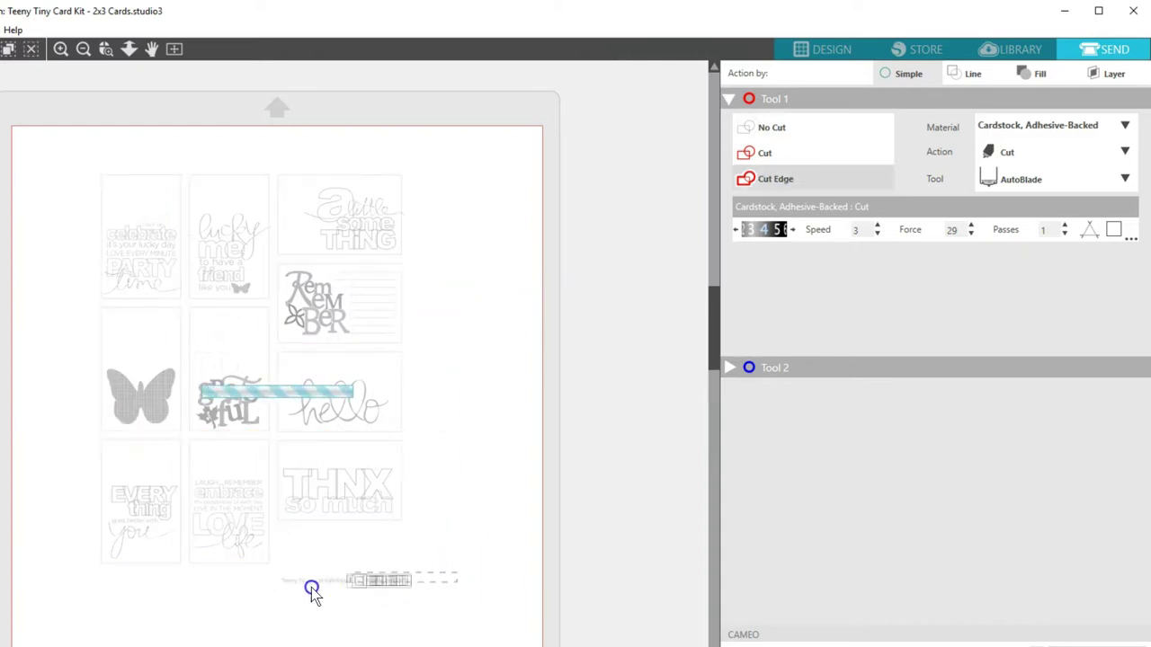
{"action": "left_click", "coordinate": [779, 129]}
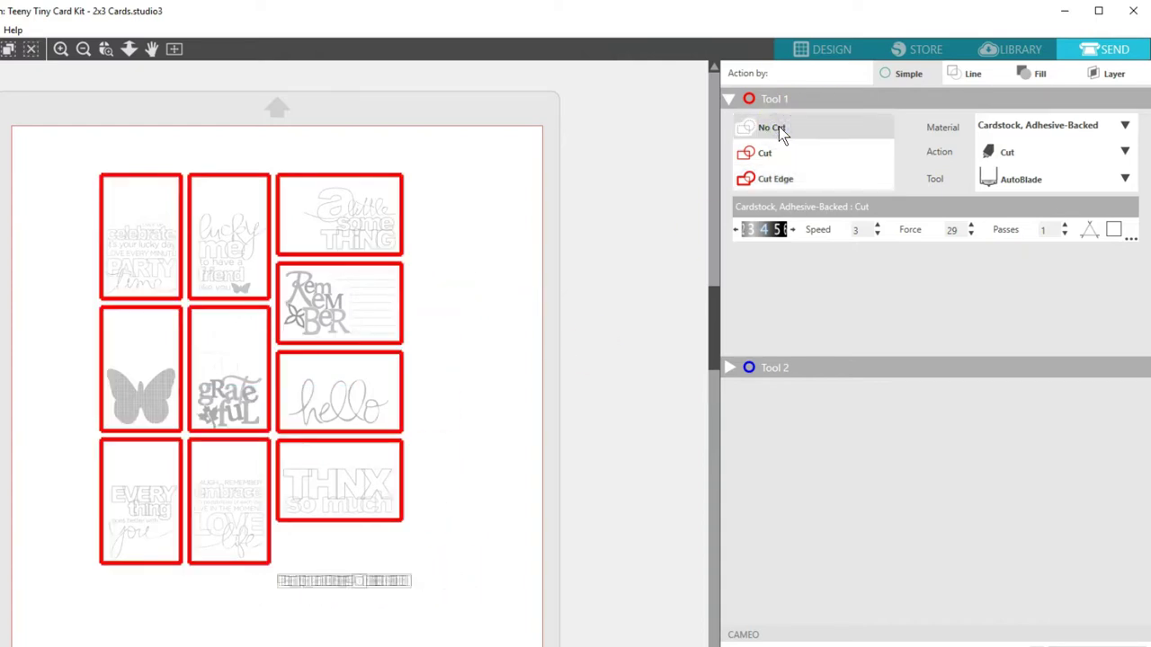
{"action": "left_click", "coordinate": [815, 50]}
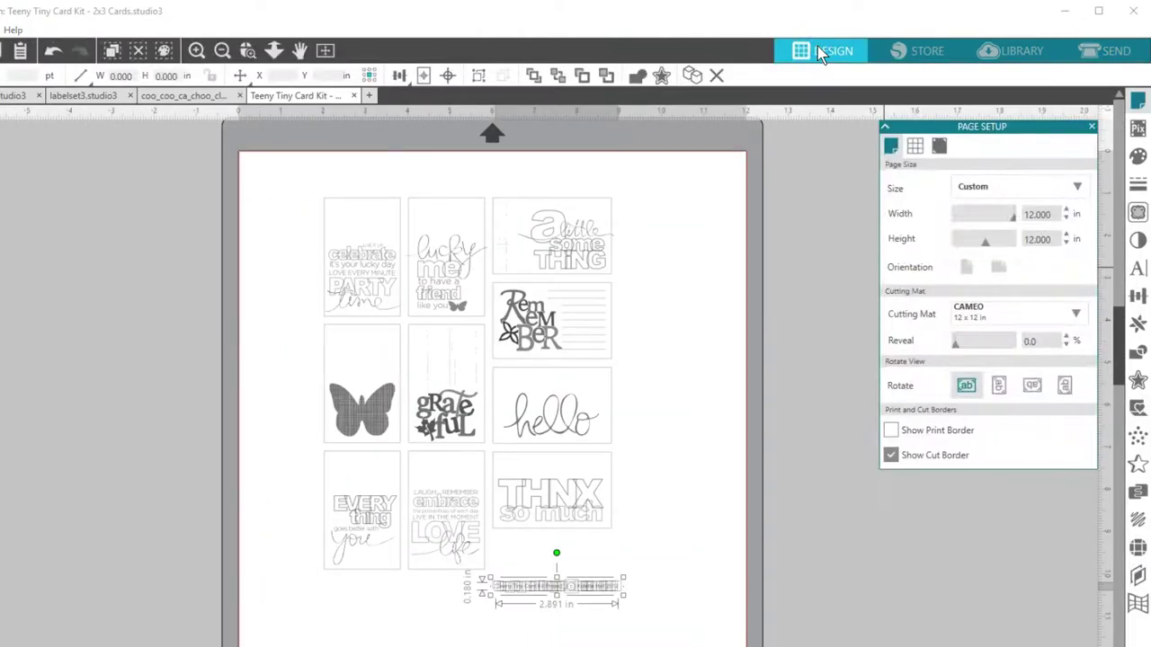
{"action": "left_click", "coordinate": [896, 127]}
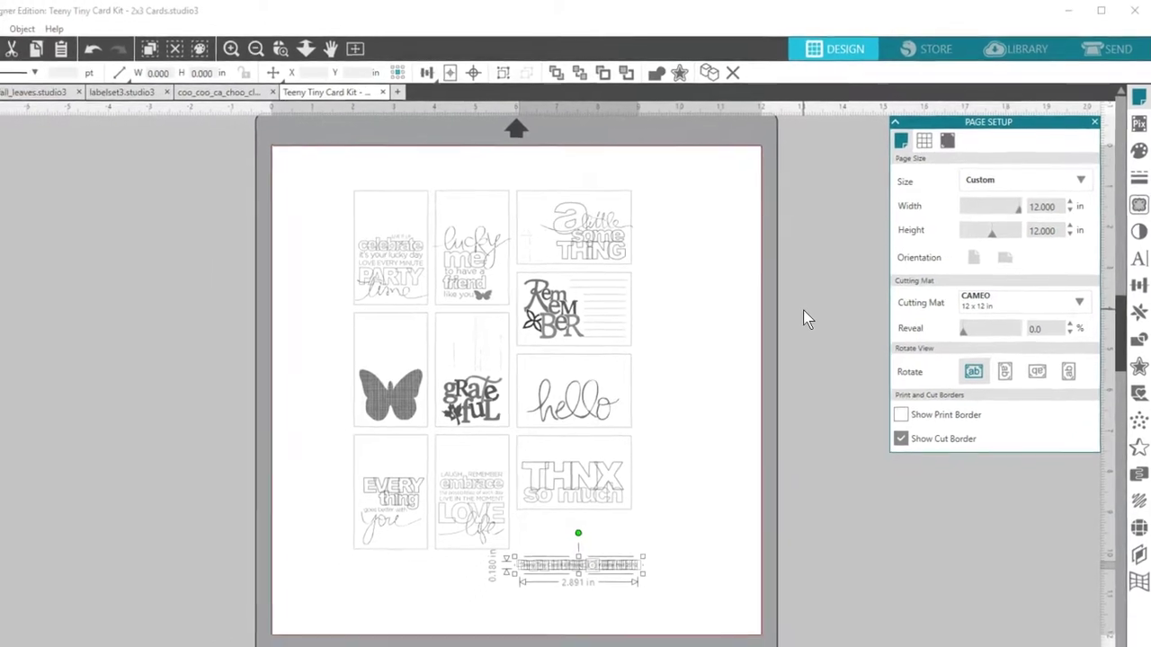
{"action": "left_click", "coordinate": [820, 308]}
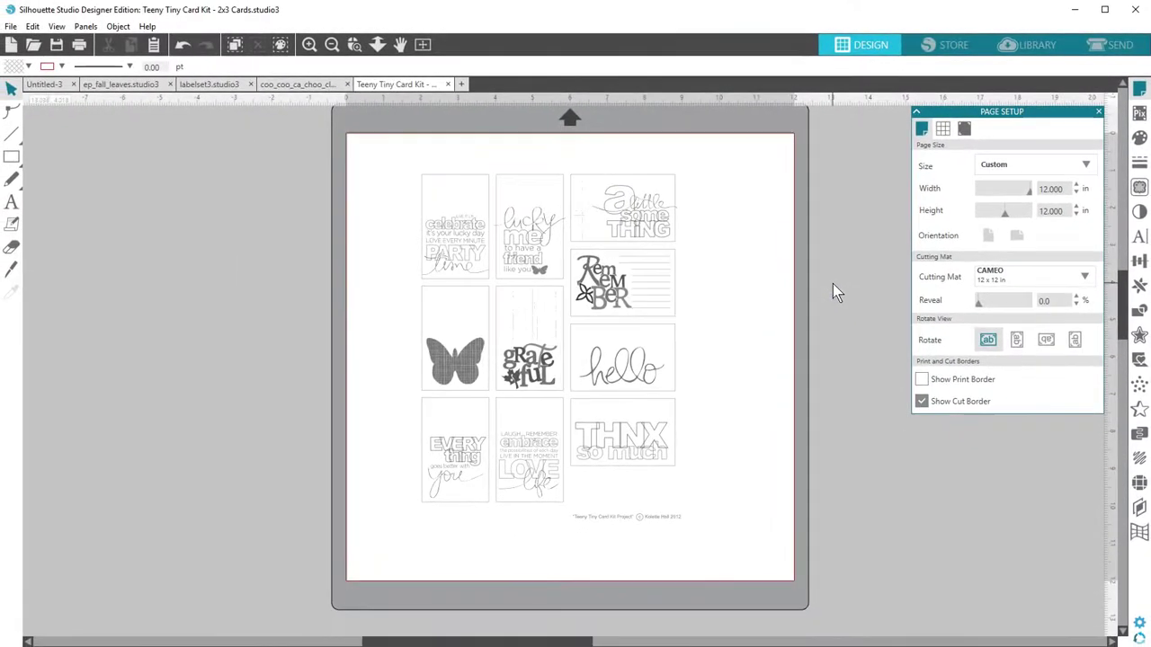